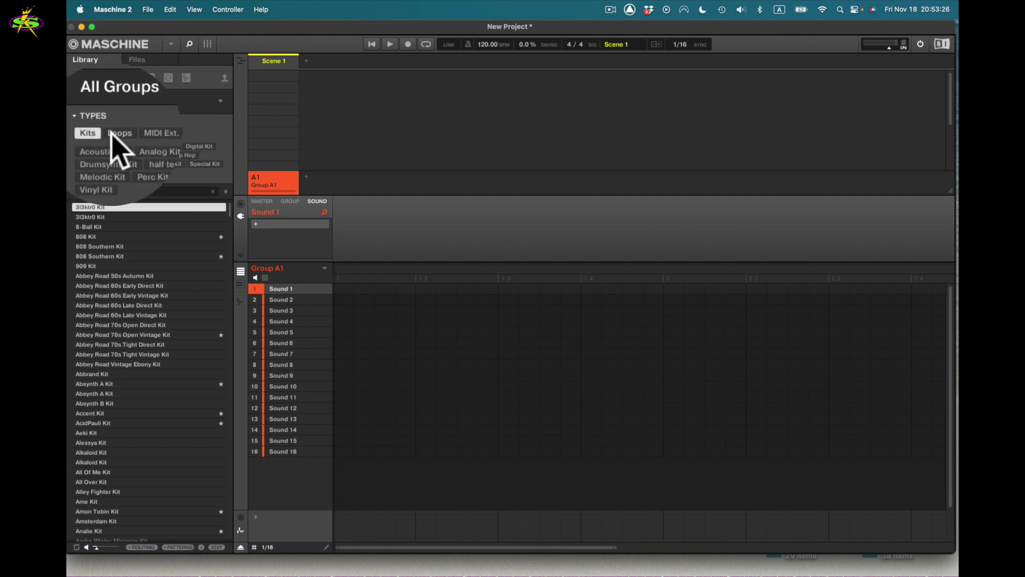
Filter the Library to Loops and MIDI Ext., then select MIDI Roland TR-09.
{"action": "left_click", "coordinate": [111, 134]}
{"action": "left_click", "coordinate": [138, 134]}
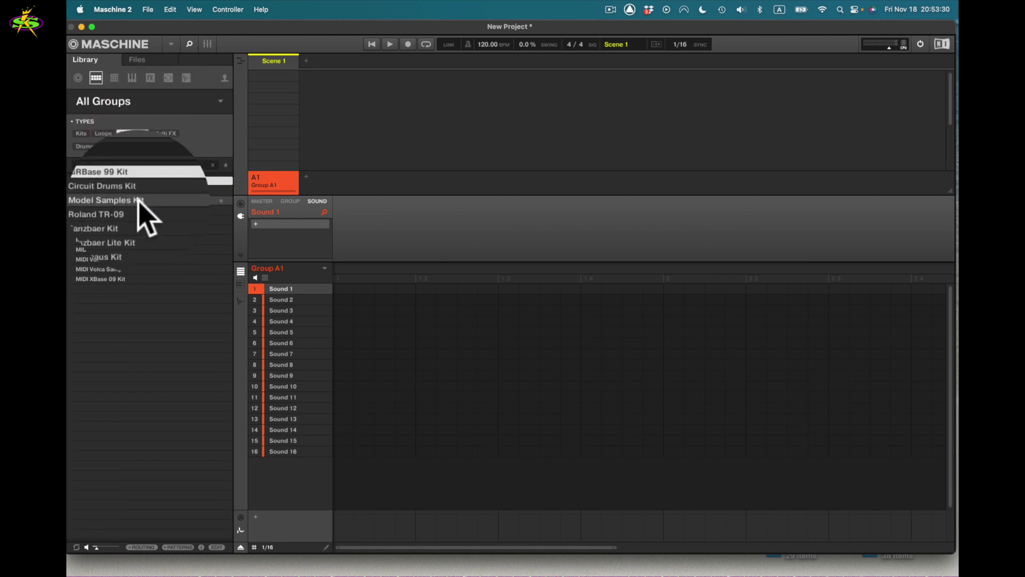
{"action": "left_click", "coordinate": [138, 210]}
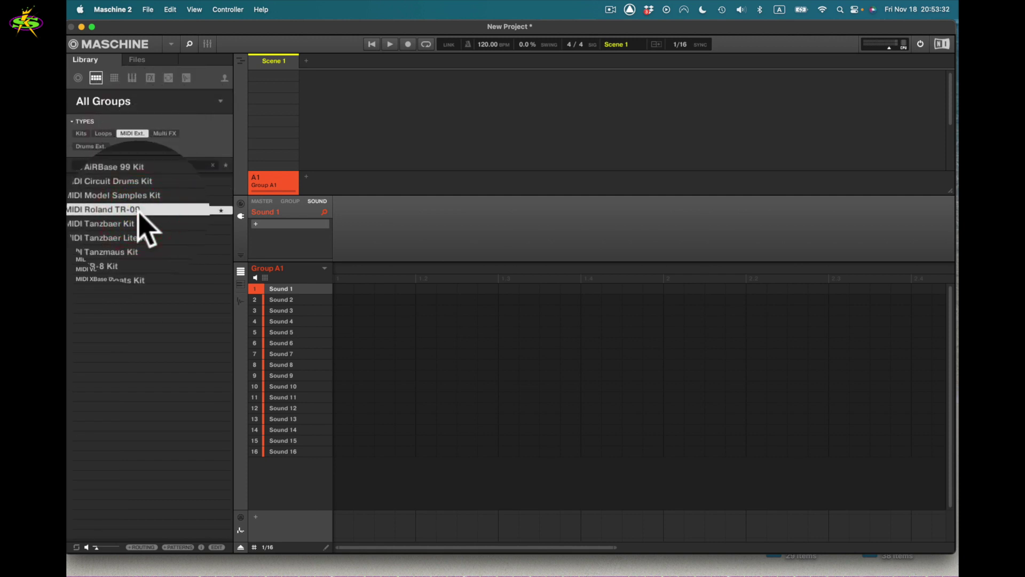
Filter to Multi FX presets, pick Fake Wah, then switch the filter back to Kits.
{"action": "left_click", "coordinate": [165, 134]}
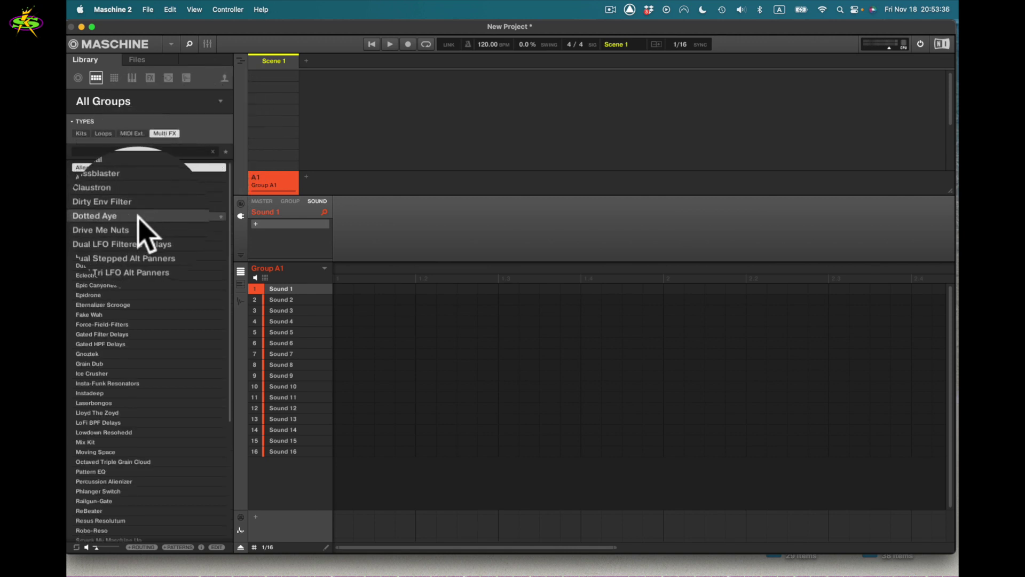
{"action": "left_click", "coordinate": [113, 313]}
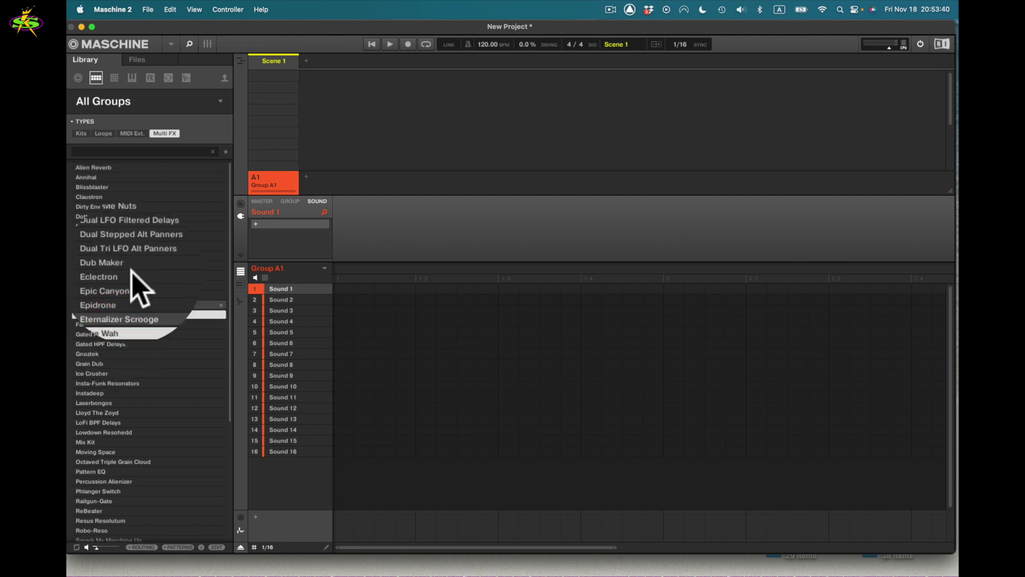
{"action": "left_click", "coordinate": [87, 134]}
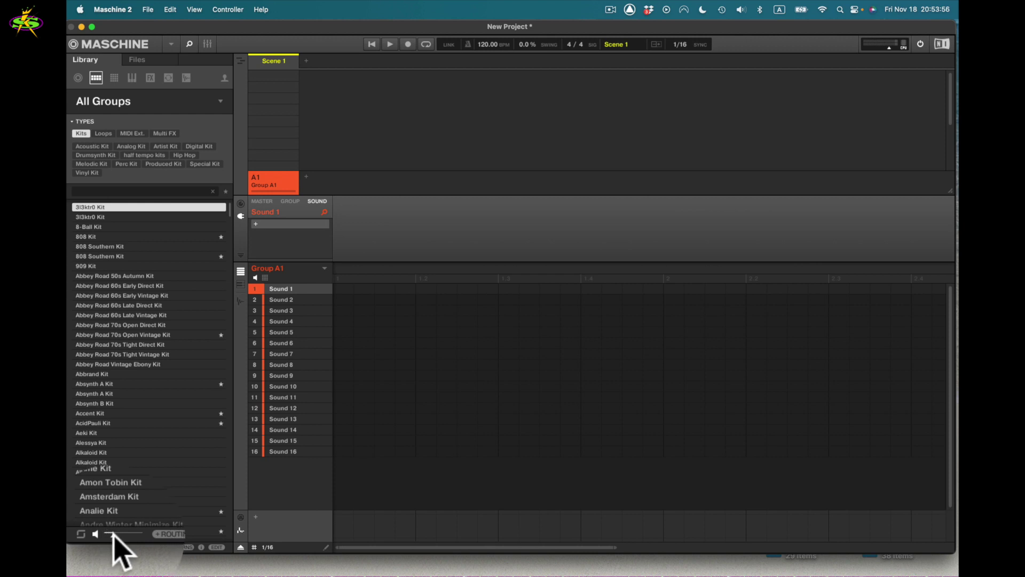
Adjust prehear and system volume, then try loading the 808 Southern Kit, which reports an activation error.
{"action": "left_click", "coordinate": [110, 533]}
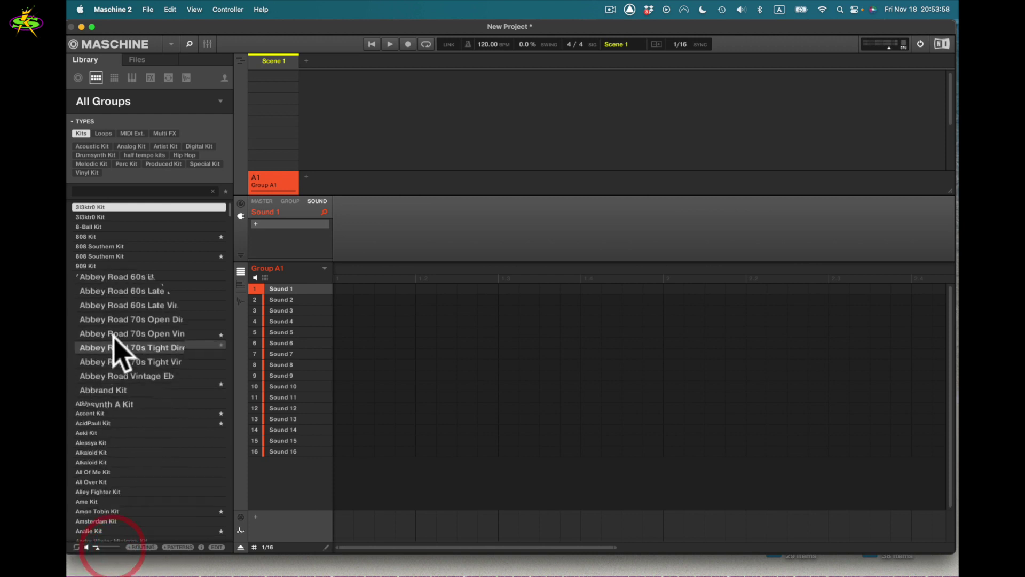
{"action": "left_click", "coordinate": [99, 258]}
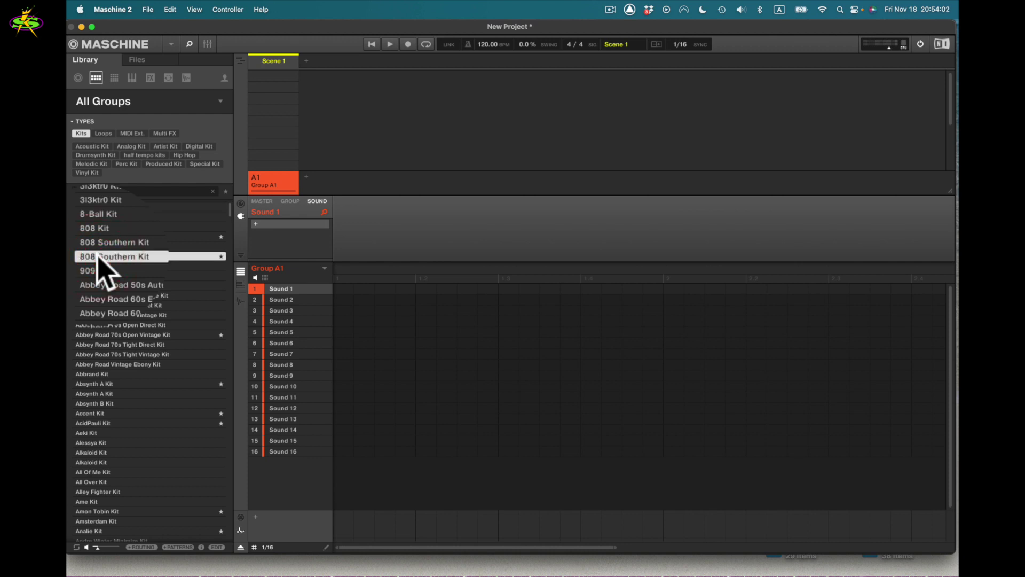
{"action": "key", "text": "XF86AudioRaiseVolume"}
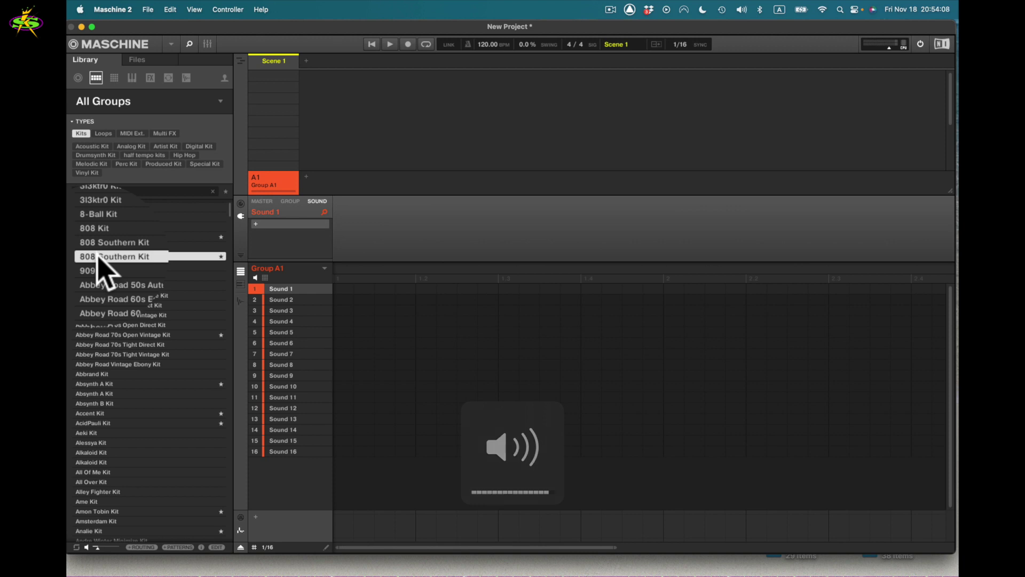
{"action": "key", "text": "XF86AudioLowerVolume"}
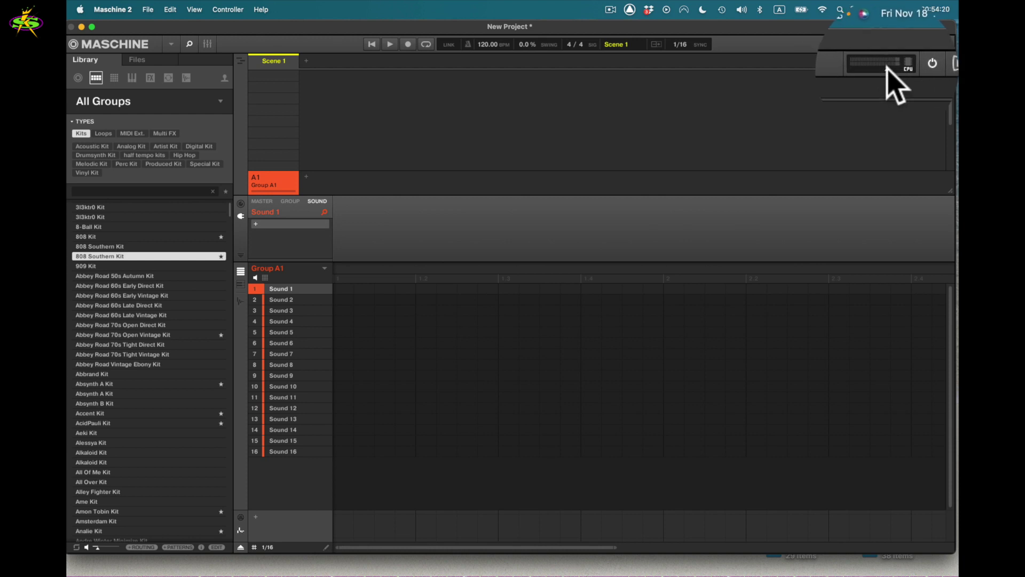
{"action": "double_click", "coordinate": [98, 254]}
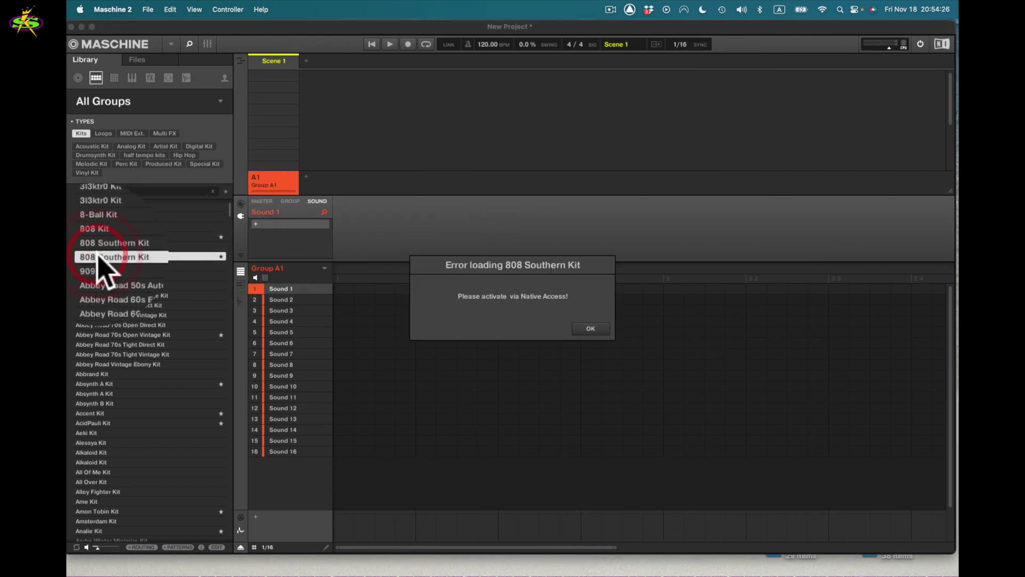
Dismiss the loading error and load the 808 Southern Kit into Group A1.
{"action": "left_click", "coordinate": [590, 327]}
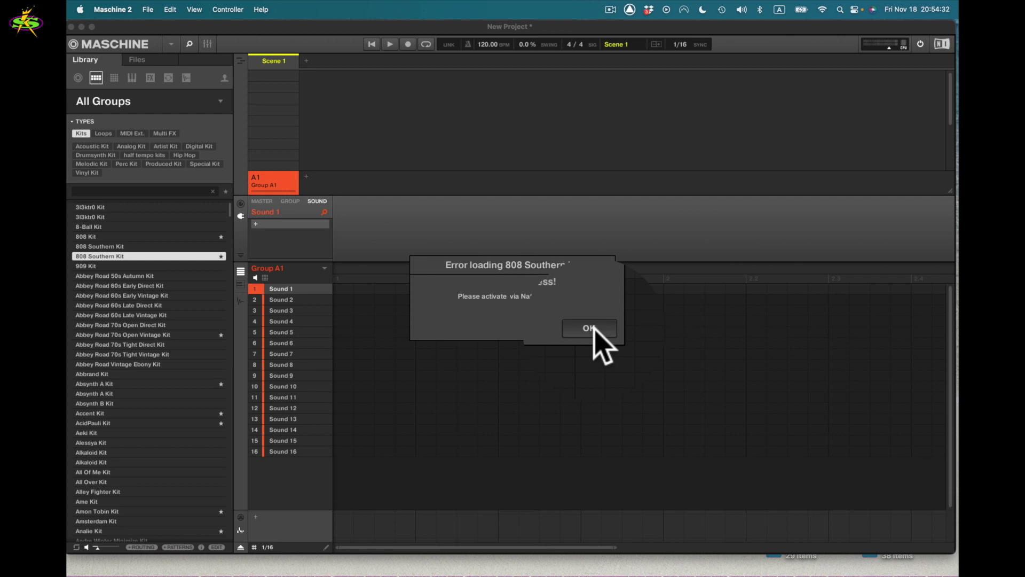
{"action": "left_click", "coordinate": [137, 247]}
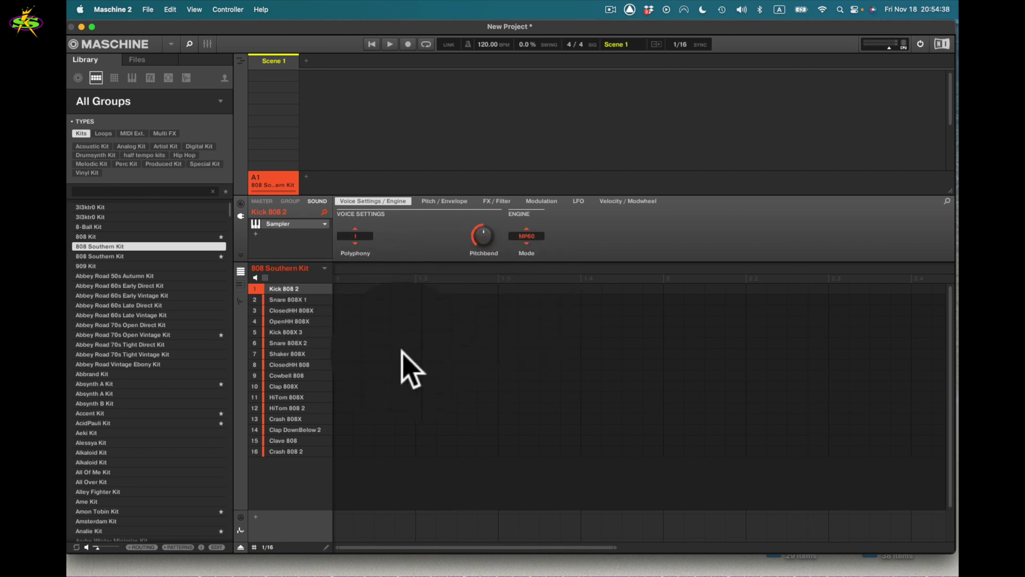
{"action": "left_click", "coordinate": [118, 246]}
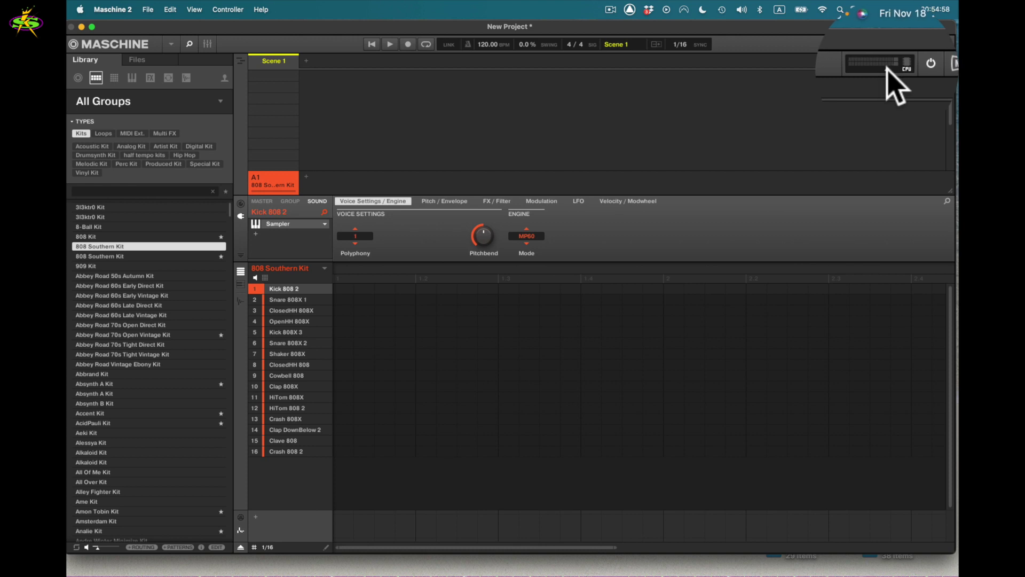
{"action": "key", "text": "XF86AudioRaiseVolume"}
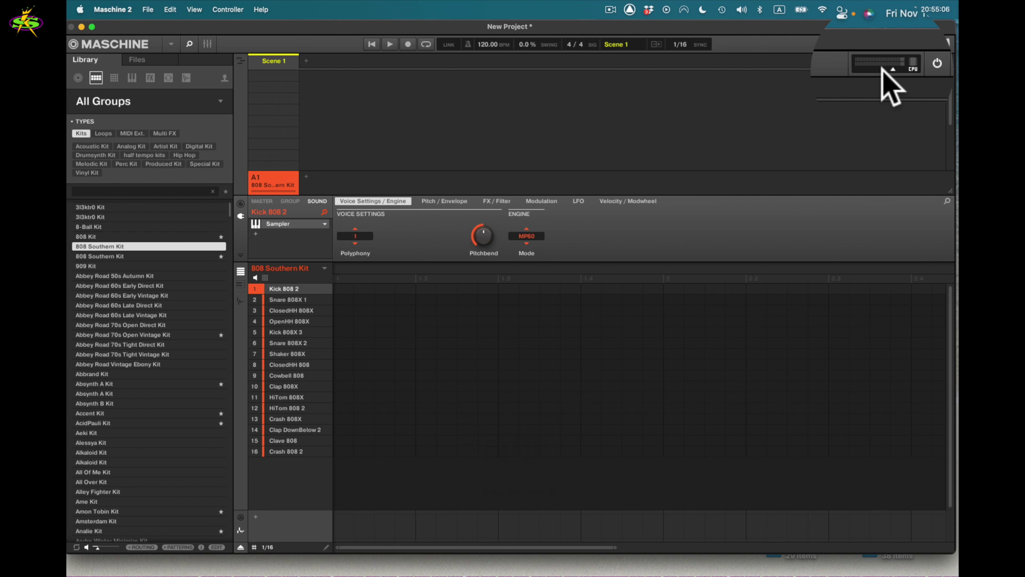
{"action": "key", "text": "XF86AudioRaiseVolume"}
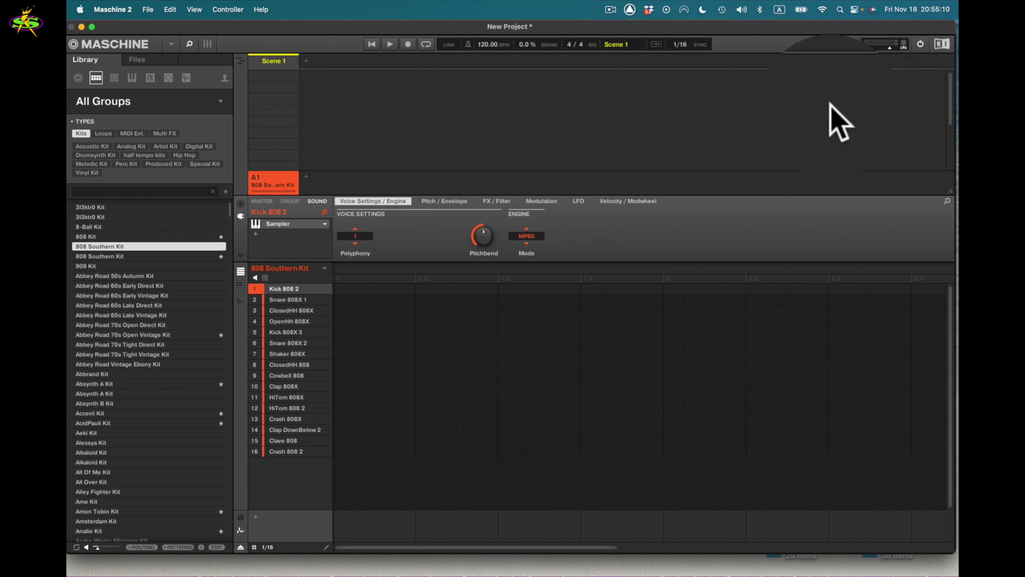
Turn the library preview volume down slightly and show the 808 Southern Kit's file details.
{"action": "left_click", "coordinate": [98, 246]}
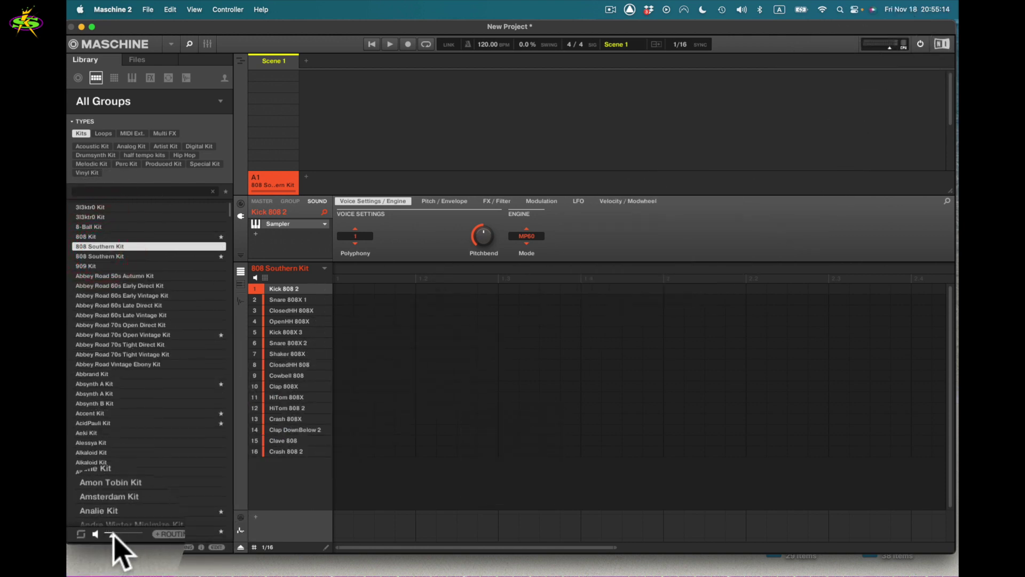
{"action": "left_click_drag", "start_coordinate": [134, 535], "coordinate": [126, 537]}
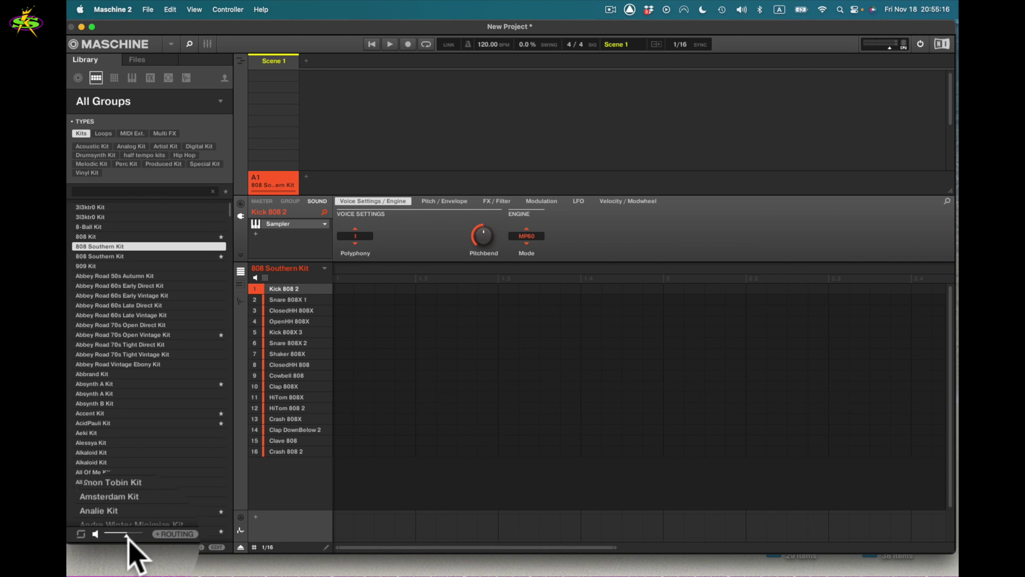
{"action": "left_click", "coordinate": [128, 536]}
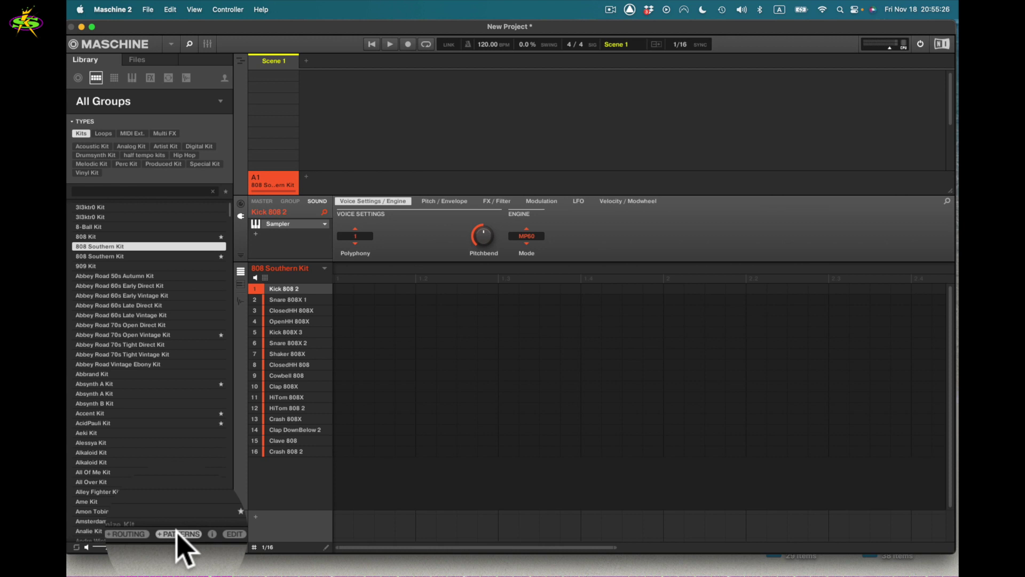
{"action": "left_click", "coordinate": [202, 534]}
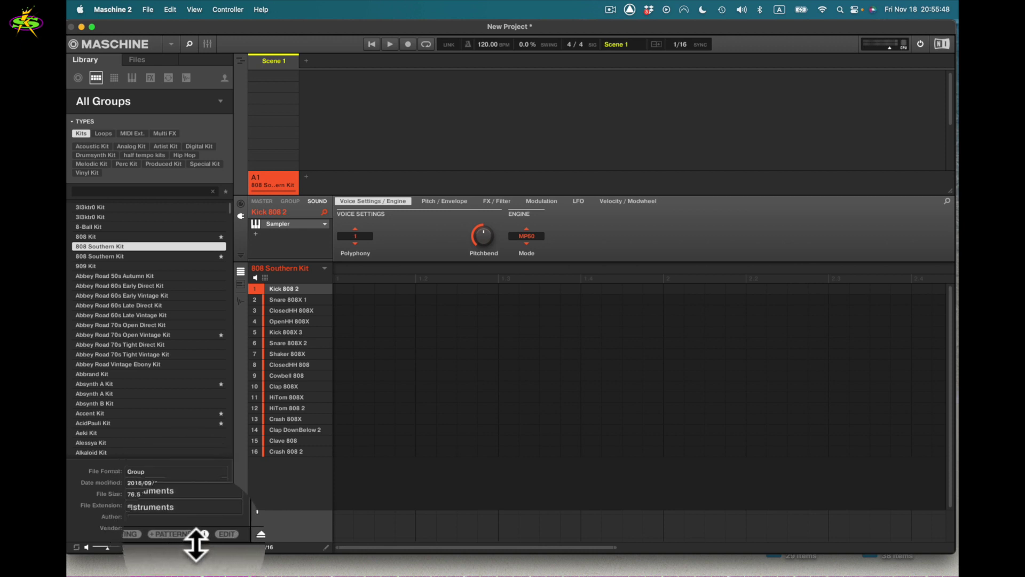
{"action": "left_click", "coordinate": [200, 538]}
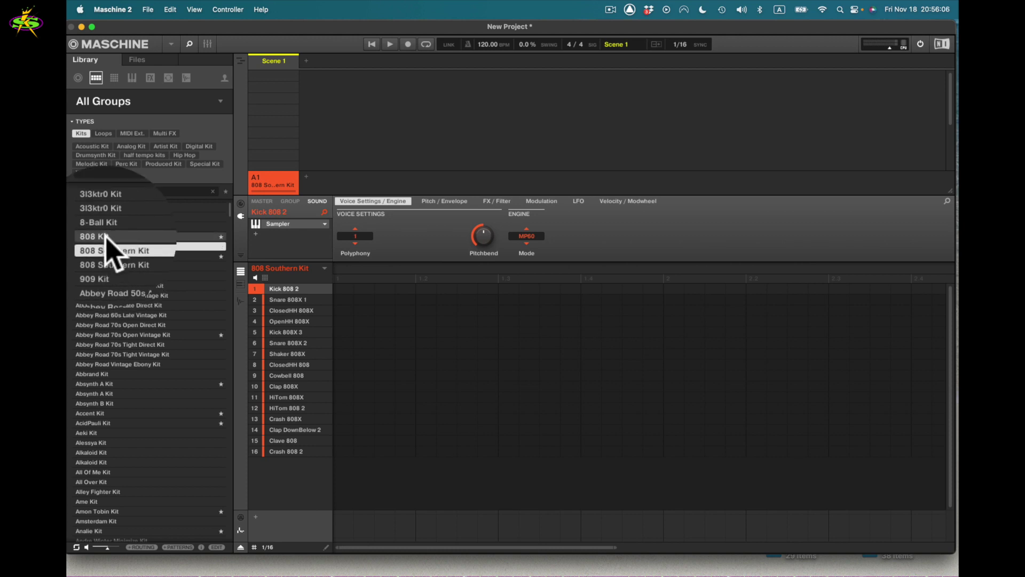
Load the 808 Kit, then the 8-Ball Kit into Group A1, and enable +PATTERNS.
{"action": "double_click", "coordinate": [105, 236]}
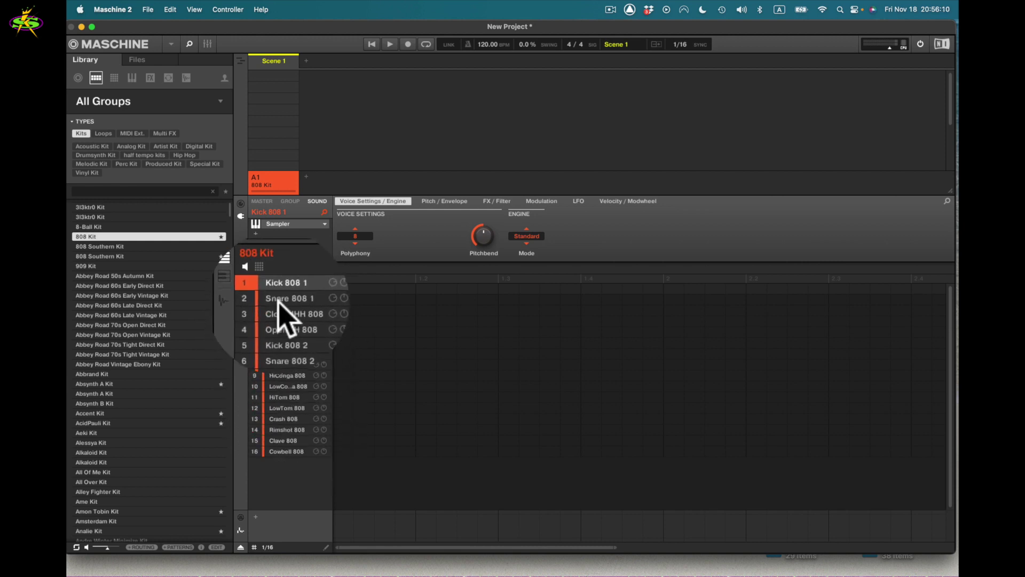
{"action": "double_click", "coordinate": [97, 226]}
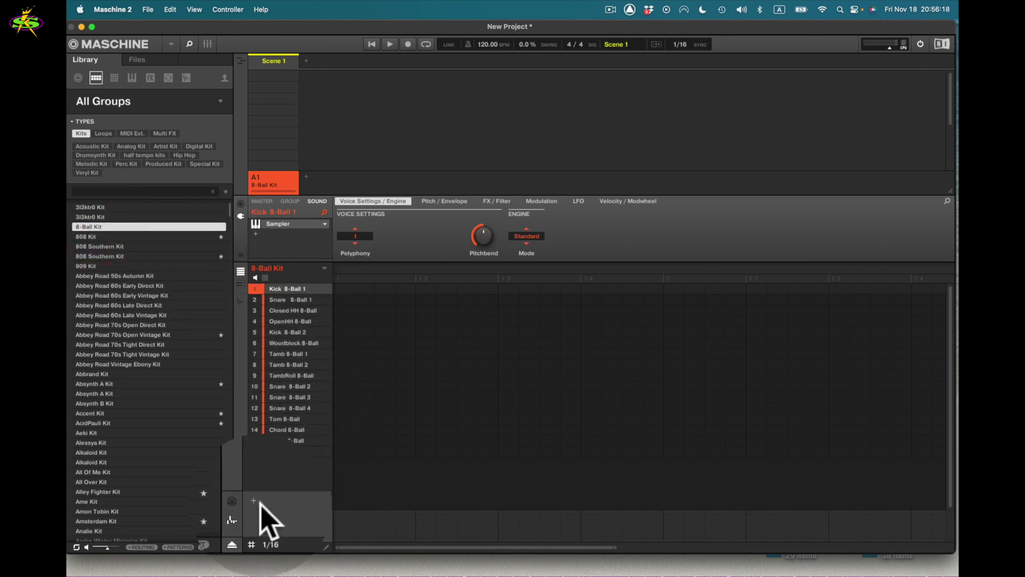
{"action": "left_click", "coordinate": [181, 534]}
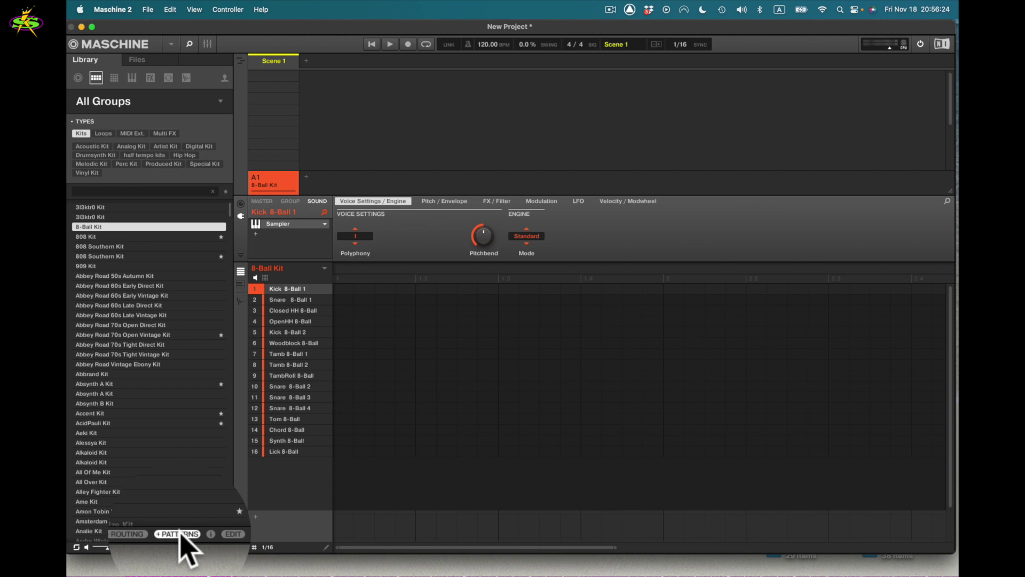
Load the 3l3ktr0 Kit with its patterns after dismissing the error, then play and stop Pattern 1.
{"action": "left_click", "coordinate": [101, 217]}
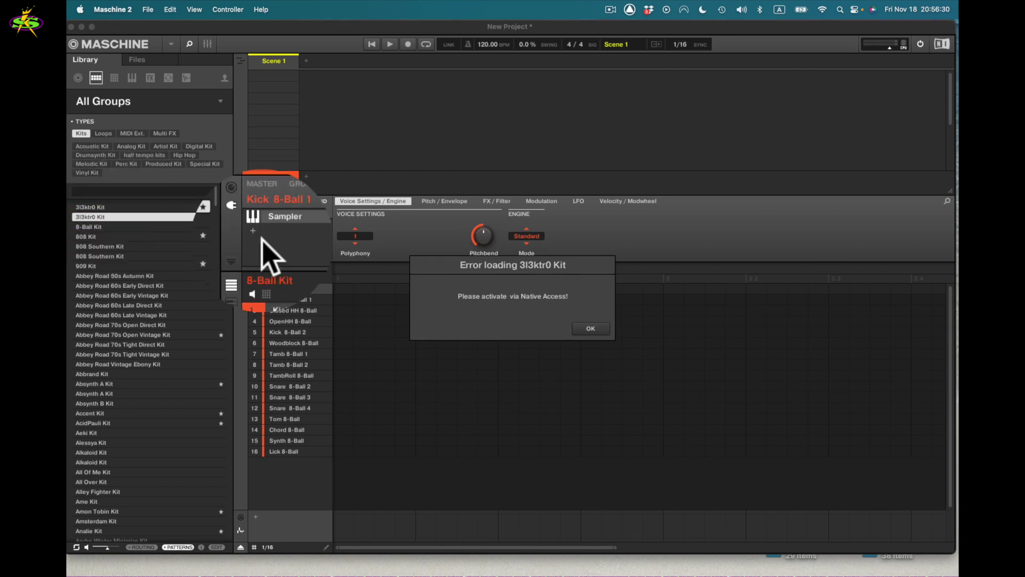
{"action": "left_click", "coordinate": [589, 326]}
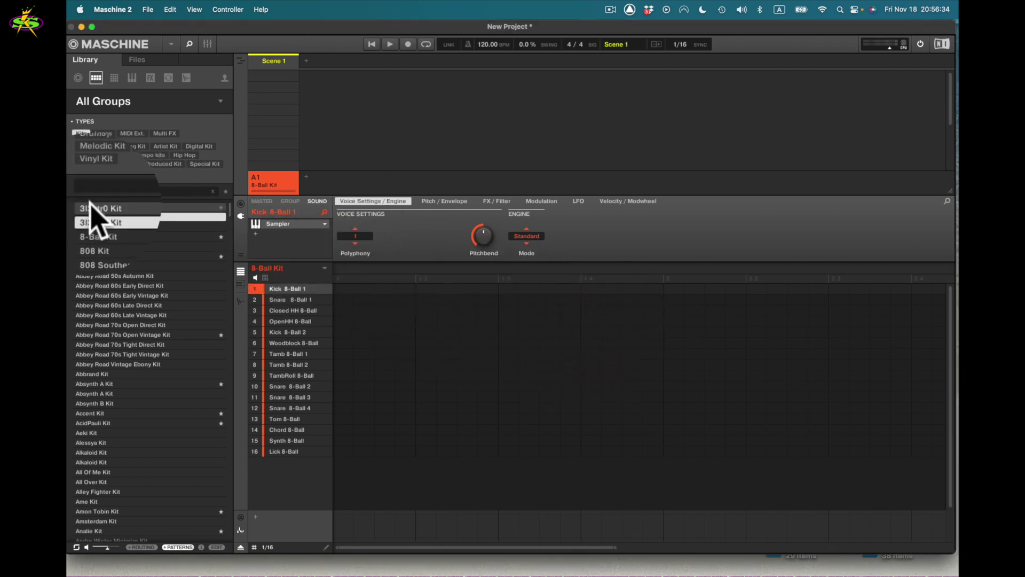
{"action": "left_click", "coordinate": [105, 207]}
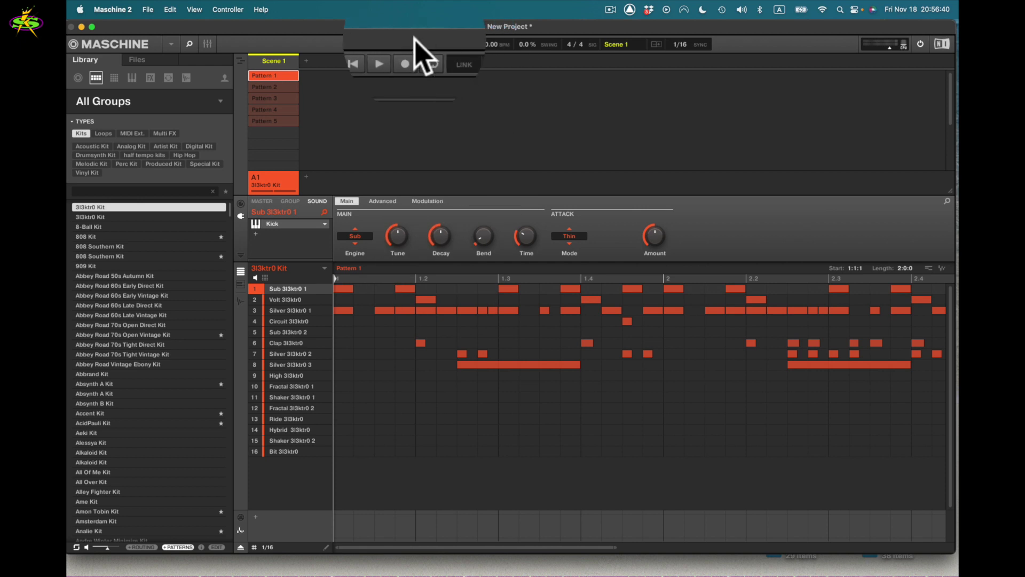
{"action": "left_click", "coordinate": [387, 64]}
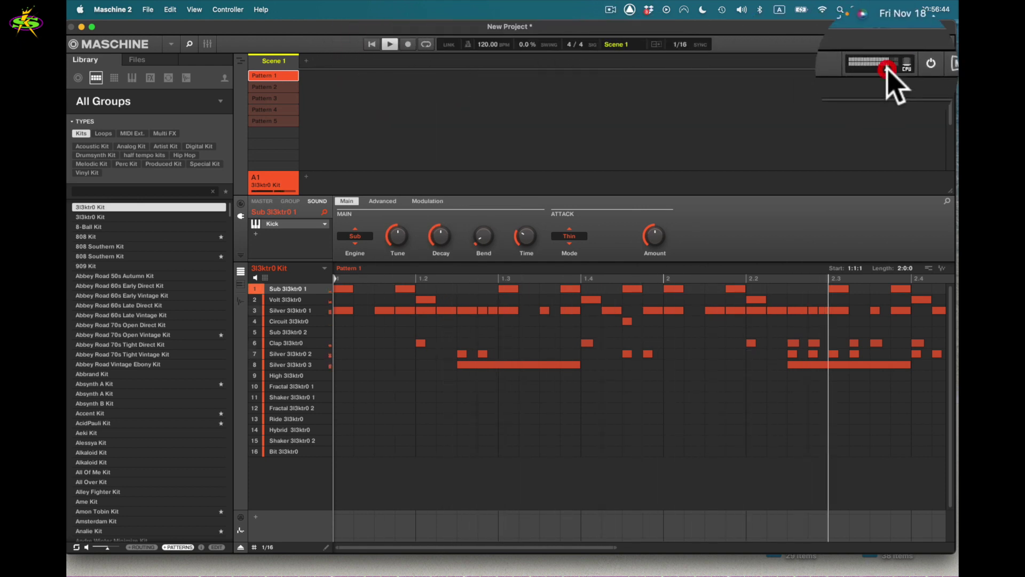
{"action": "left_click", "coordinate": [886, 68]}
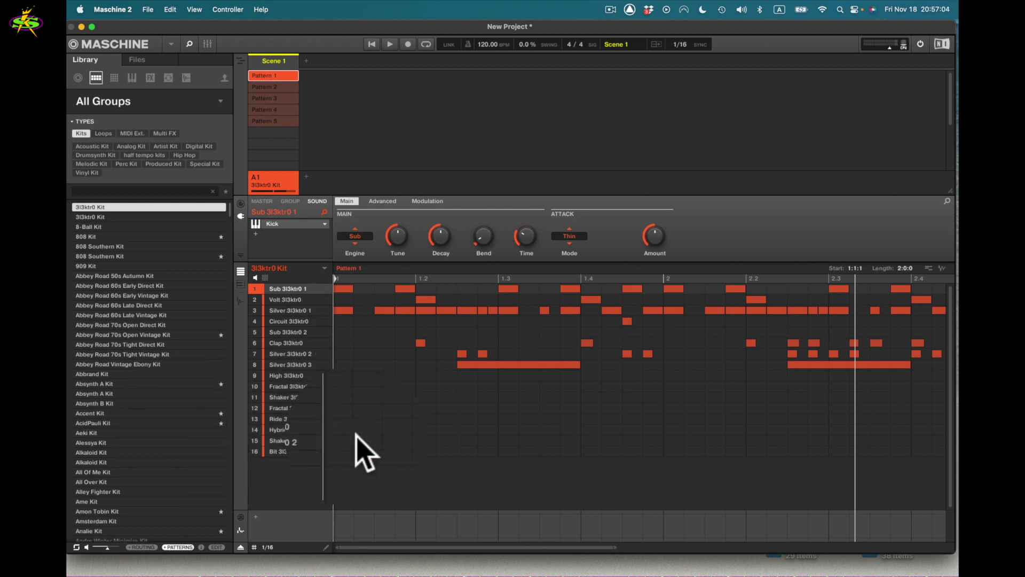
{"action": "left_click", "coordinate": [207, 43]}
{"action": "key", "text": "space"}
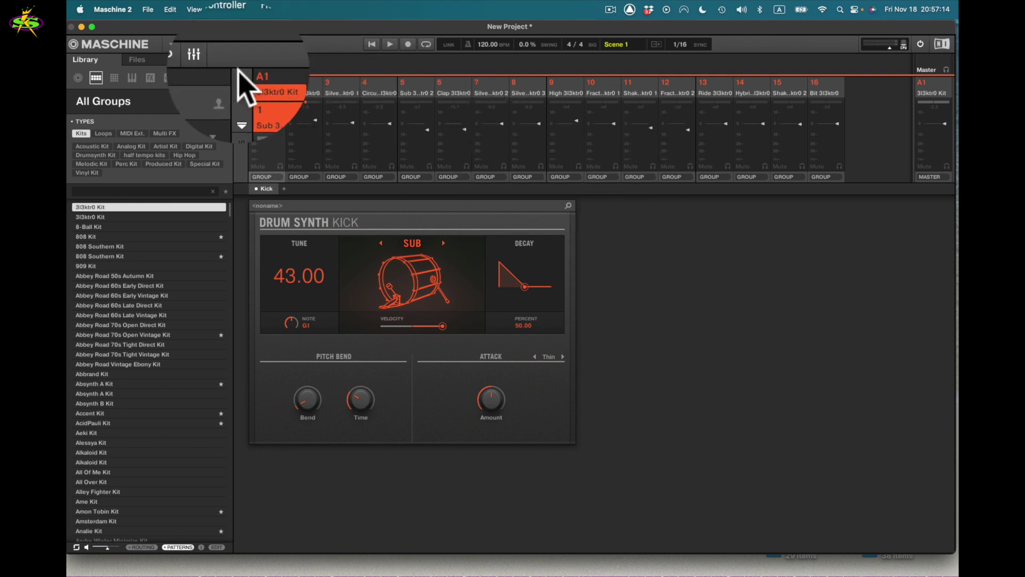
{"action": "left_click", "coordinate": [207, 44]}
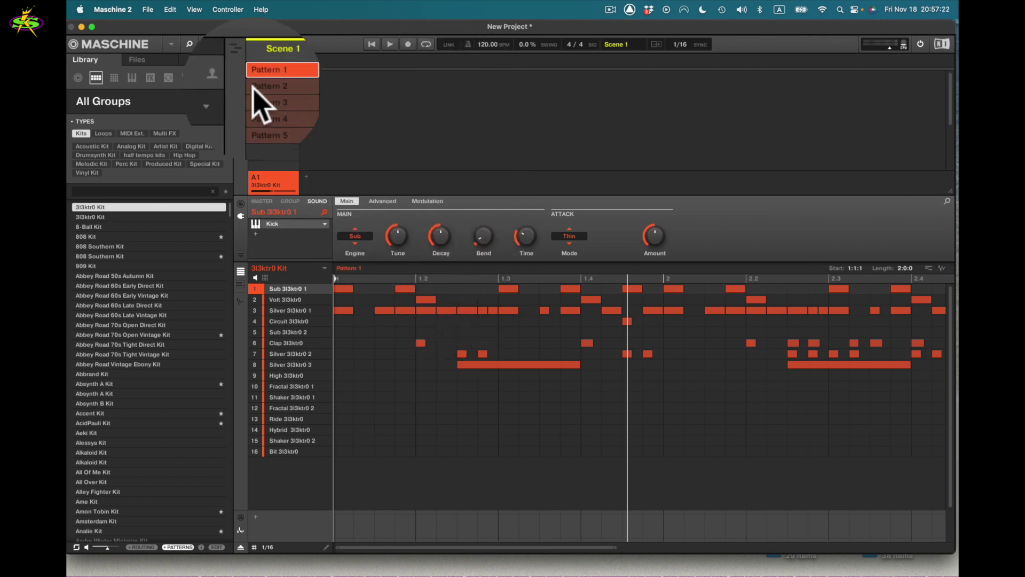
{"action": "left_click", "coordinate": [175, 13]}
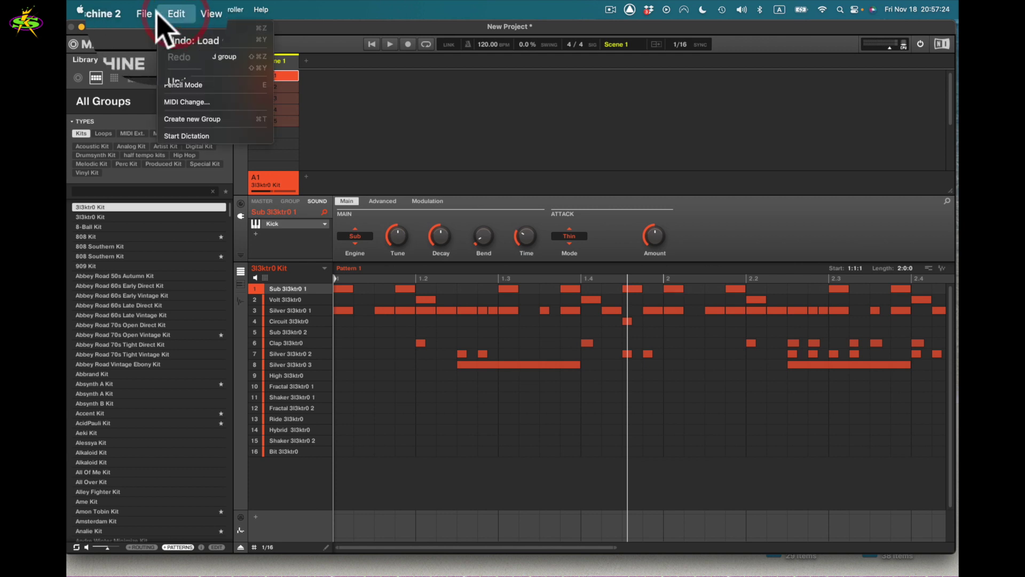
Start a new project discarding changes, reload the 3l3ktr0 Kit, and view Sub 3l3ktr0 1's Advanced page.
{"action": "left_click", "coordinate": [151, 41]}
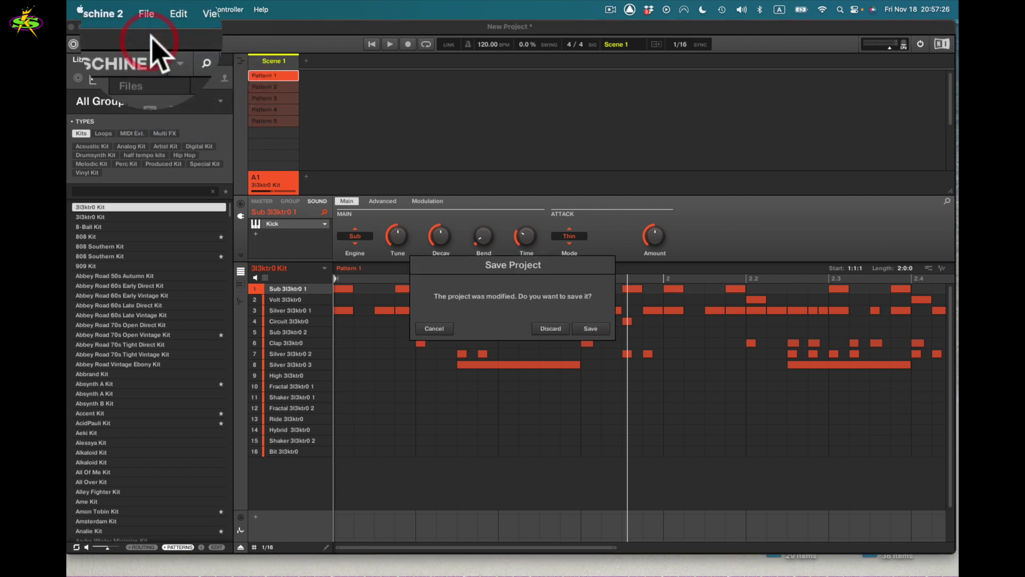
{"action": "left_click", "coordinate": [558, 329]}
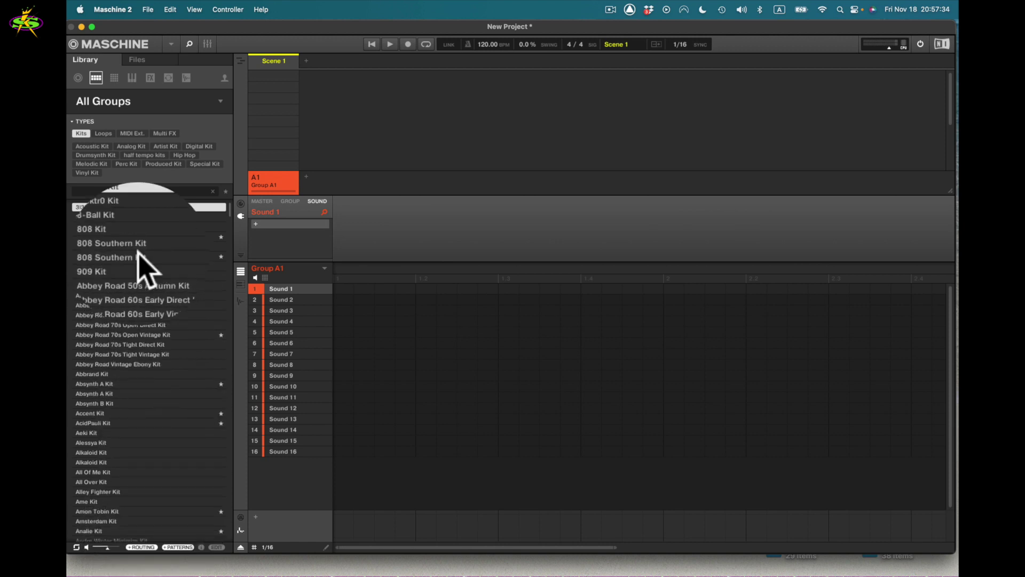
{"action": "left_click", "coordinate": [96, 208]}
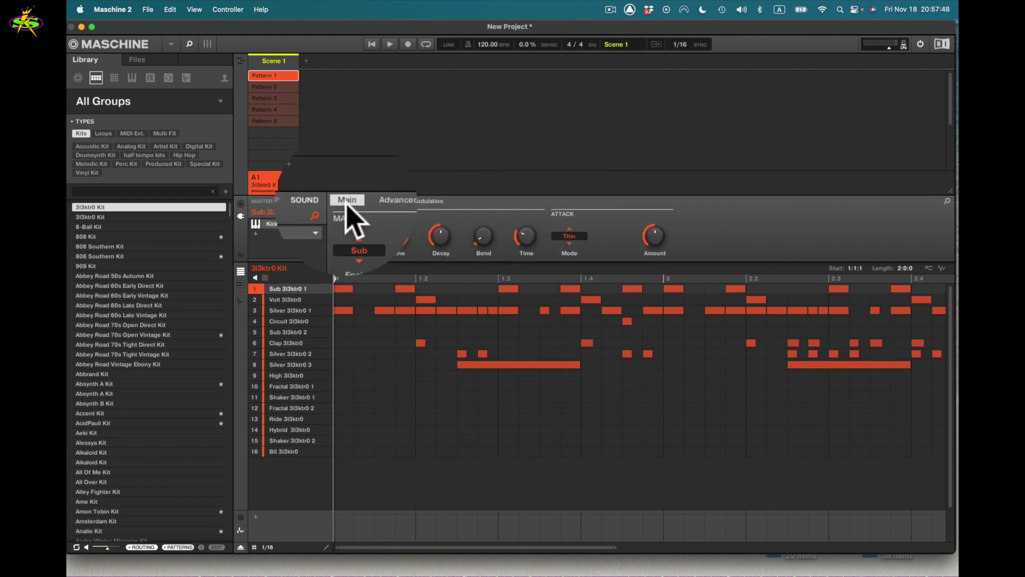
{"action": "left_click", "coordinate": [387, 205]}
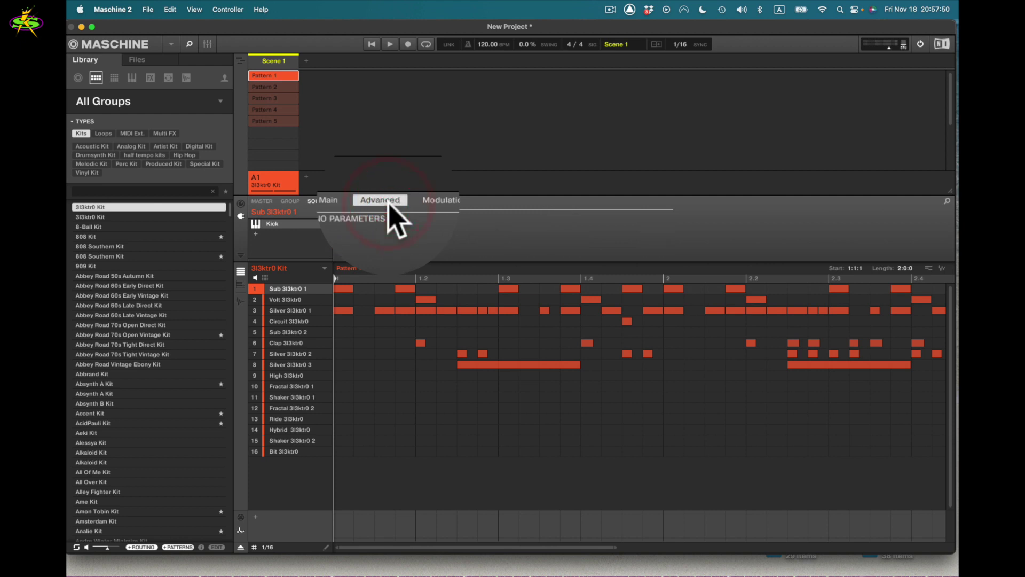
Check Sub 3l3ktr0 1's Modulation and Main pages, its aux sends (None), then the Master output routing.
{"action": "left_click", "coordinate": [425, 203]}
{"action": "left_click", "coordinate": [347, 202]}
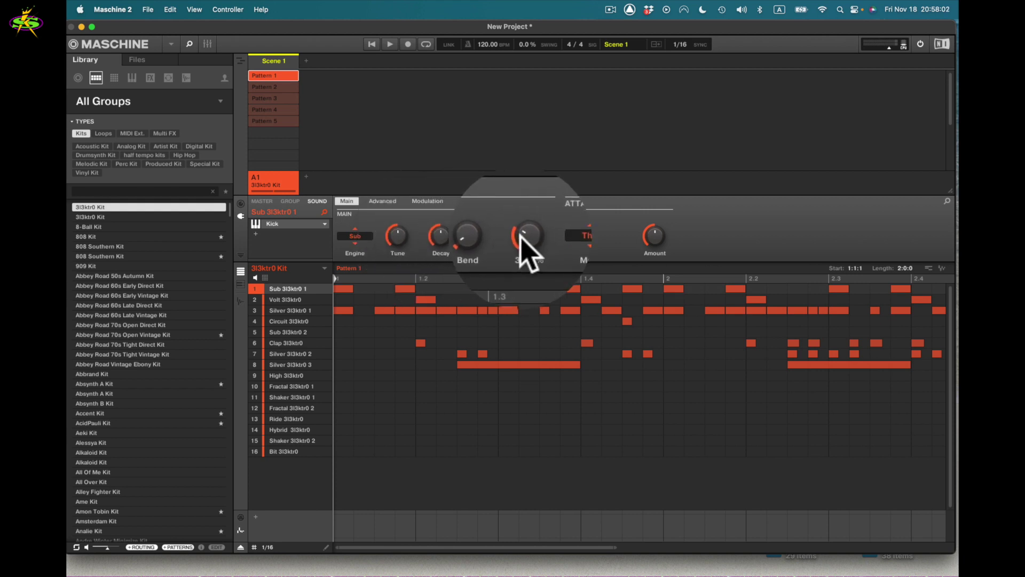
{"action": "left_click", "coordinate": [240, 216]}
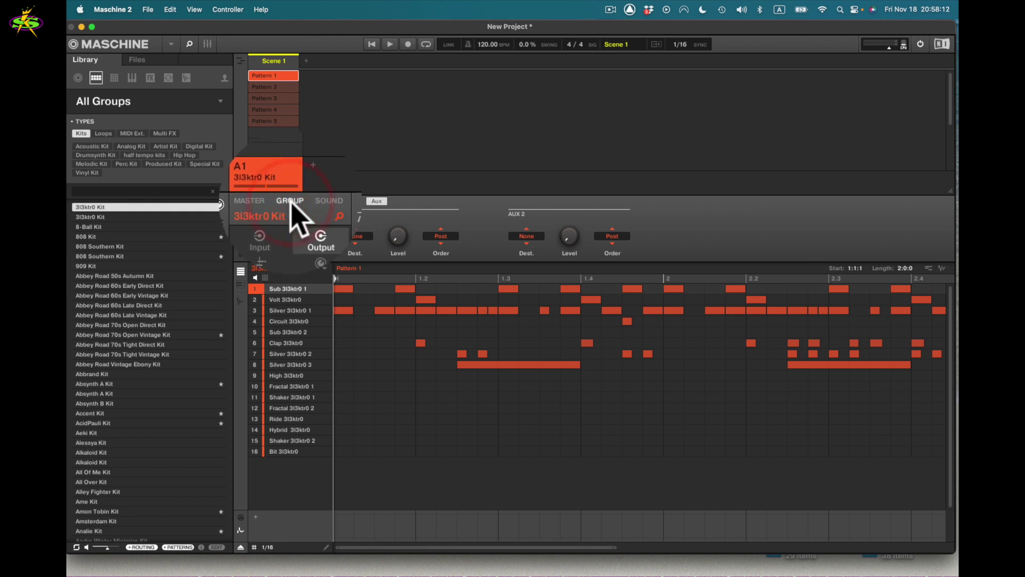
{"action": "left_click", "coordinate": [262, 201]}
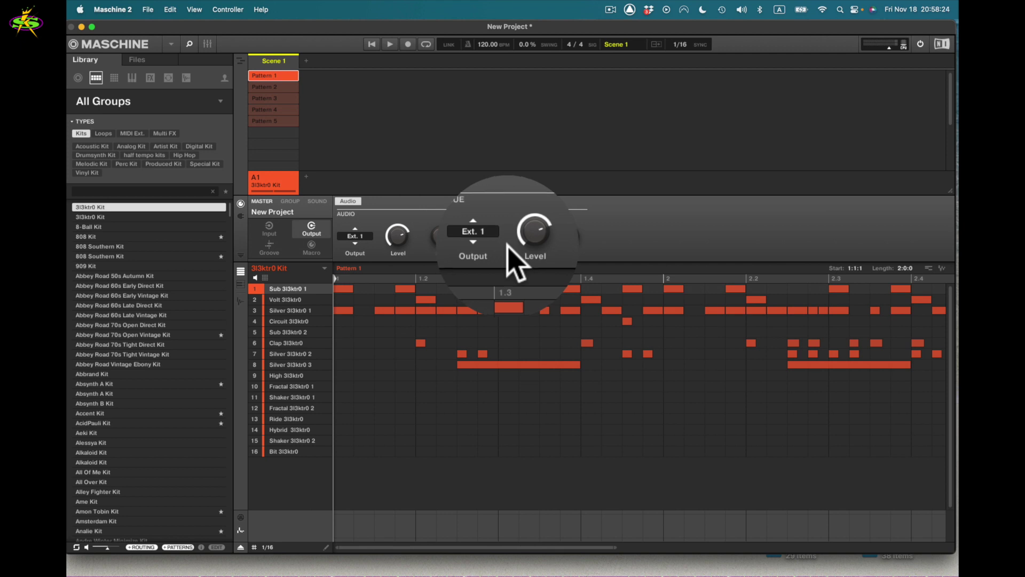
Inspect the output routing of the Volt, Silver 3l3ktr0 1 and Clap 3l3ktr0 sounds.
{"action": "left_click", "coordinate": [283, 300]}
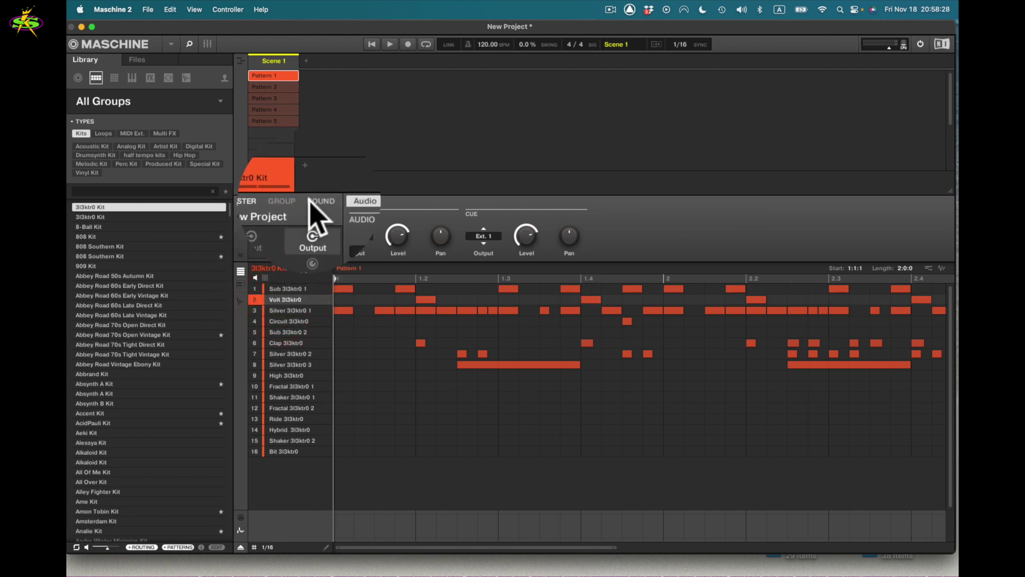
{"action": "left_click", "coordinate": [314, 202]}
{"action": "left_click", "coordinate": [285, 310]}
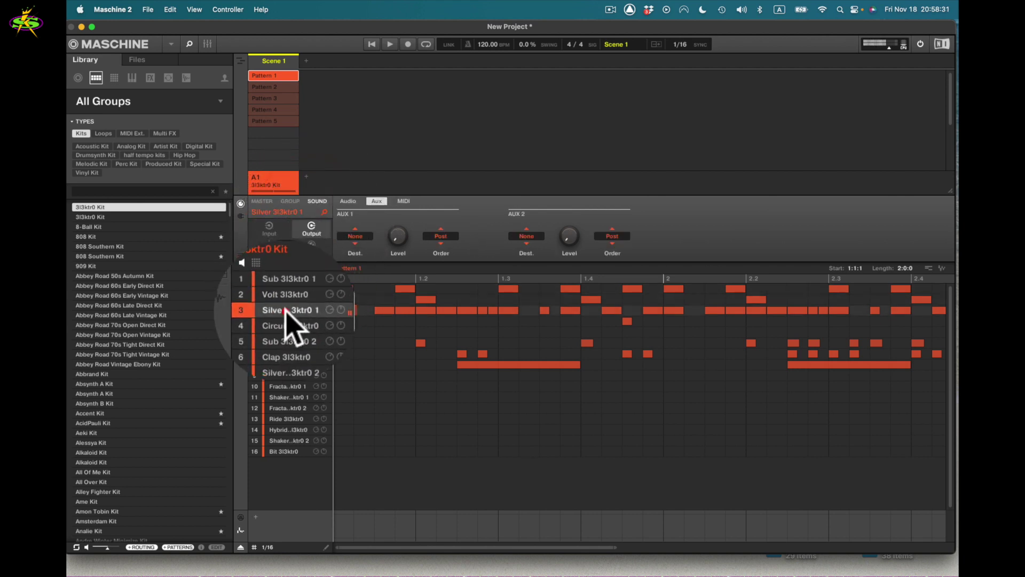
{"action": "left_click", "coordinate": [285, 342]}
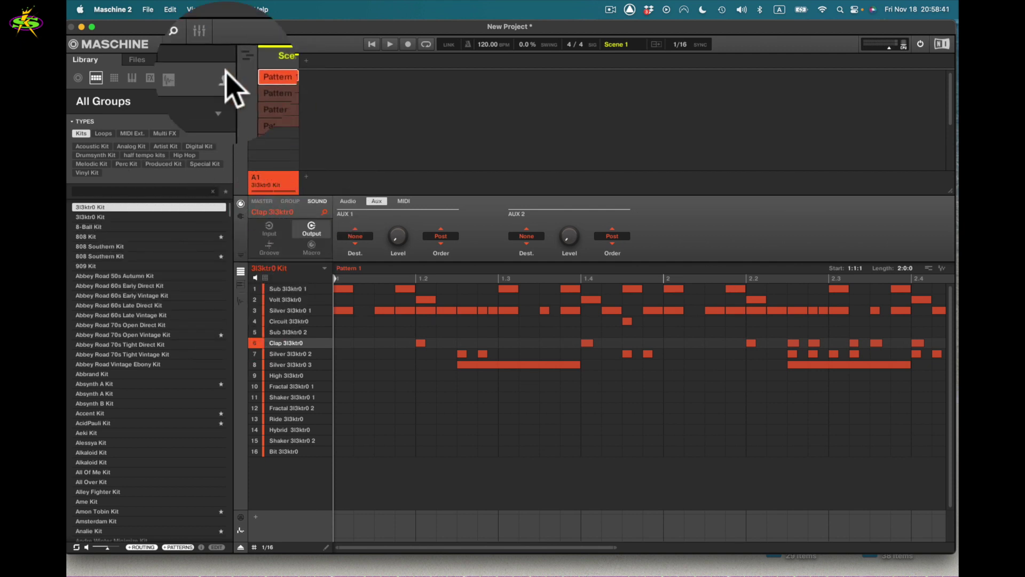
{"action": "left_click", "coordinate": [166, 14]}
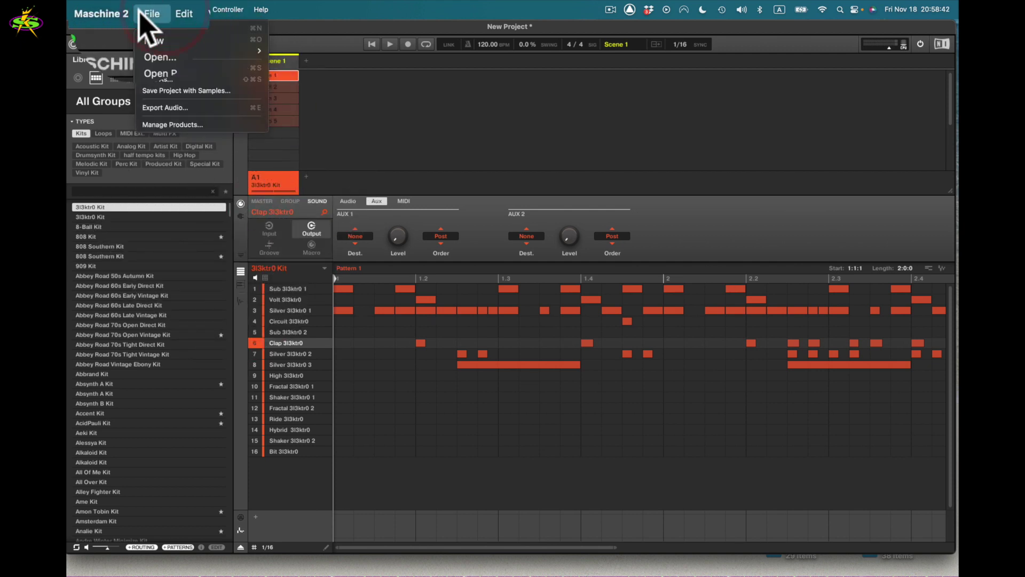
Start a fresh project without saving, then view the kit's GENERAL and TYPES tags in the Library editor.
{"action": "left_click", "coordinate": [155, 41]}
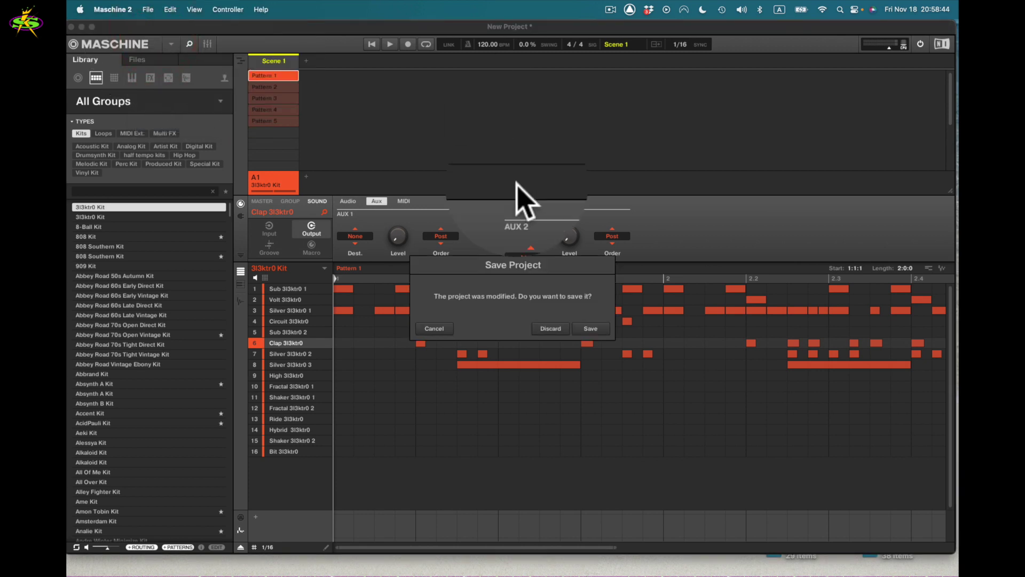
{"action": "left_click", "coordinate": [558, 329]}
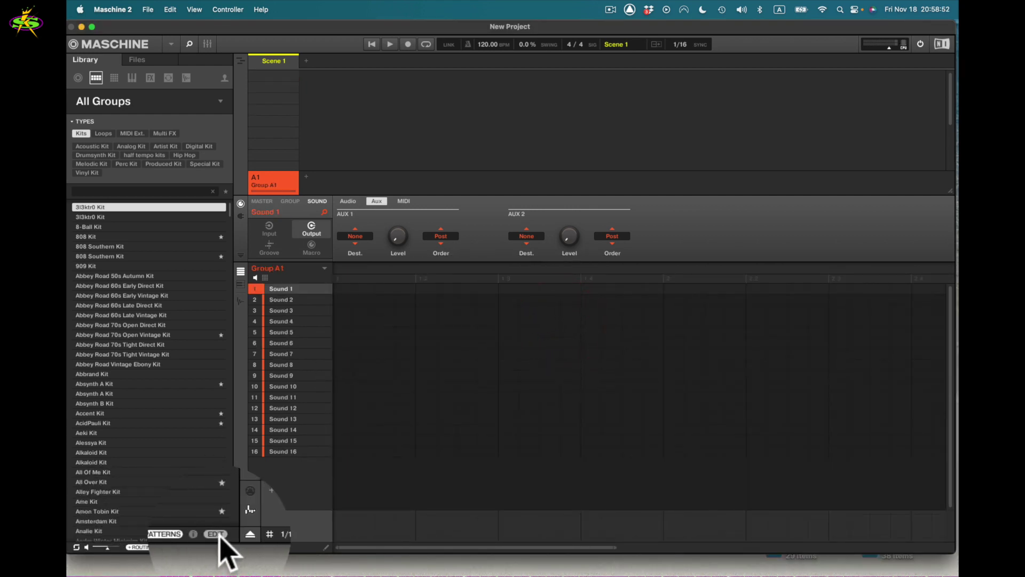
{"action": "left_click", "coordinate": [216, 534]}
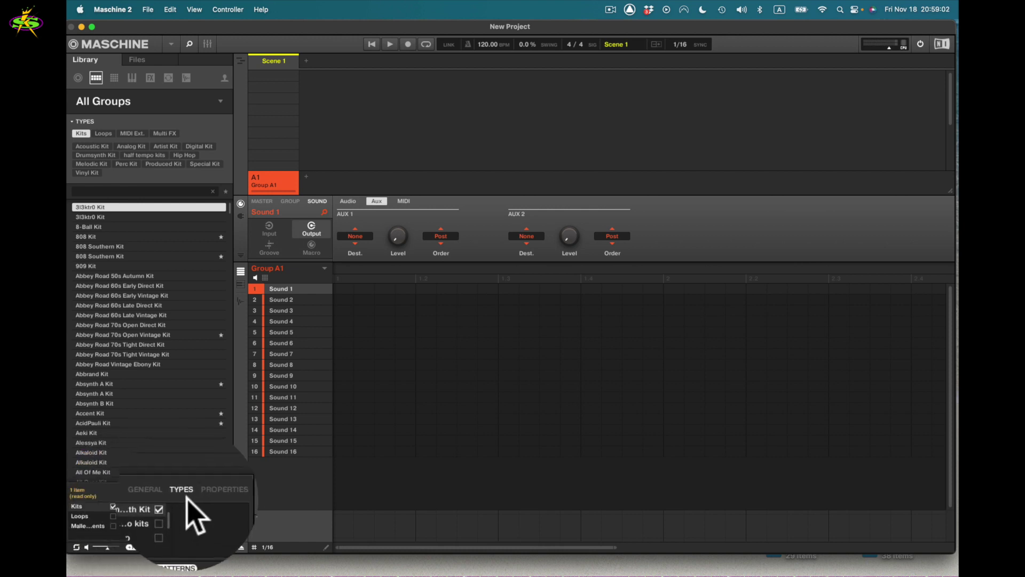
{"action": "left_click", "coordinate": [158, 492]}
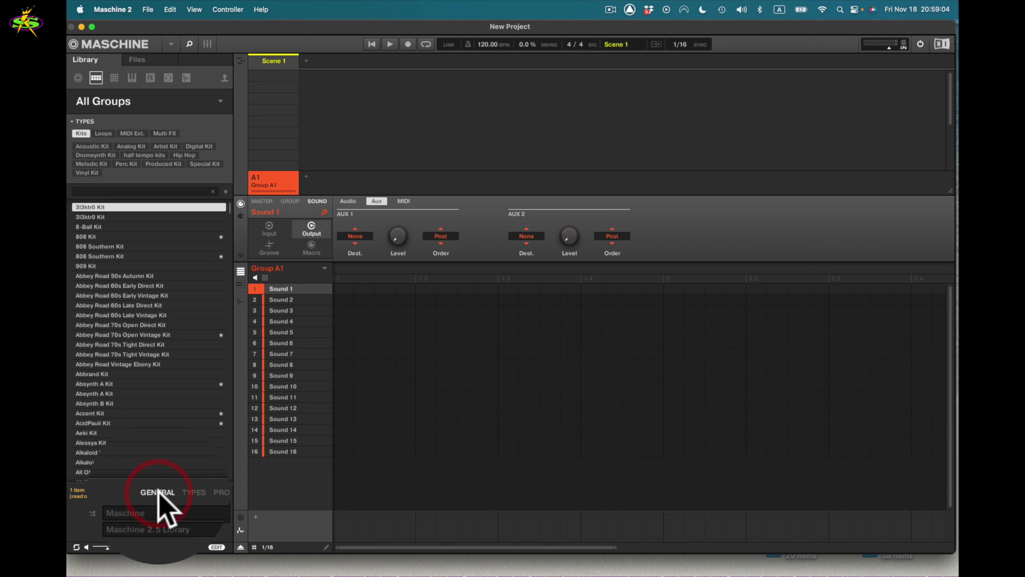
{"action": "left_click", "coordinate": [191, 490]}
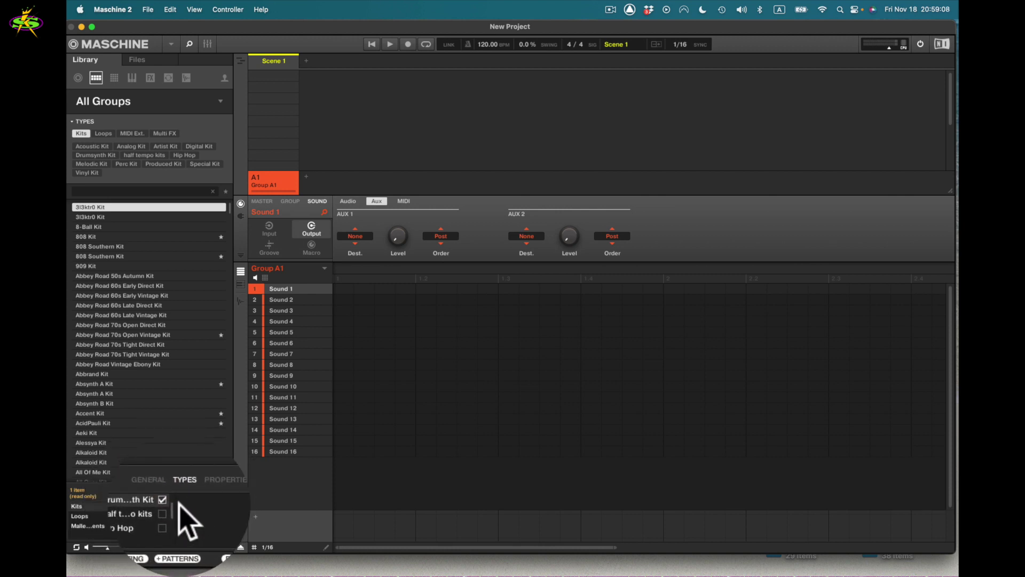
{"action": "scroll", "coordinate": [175, 503], "scroll_direction": "up", "scroll_amount": 4}
{"action": "scroll", "coordinate": [174, 503], "scroll_direction": "down", "scroll_amount": 3}
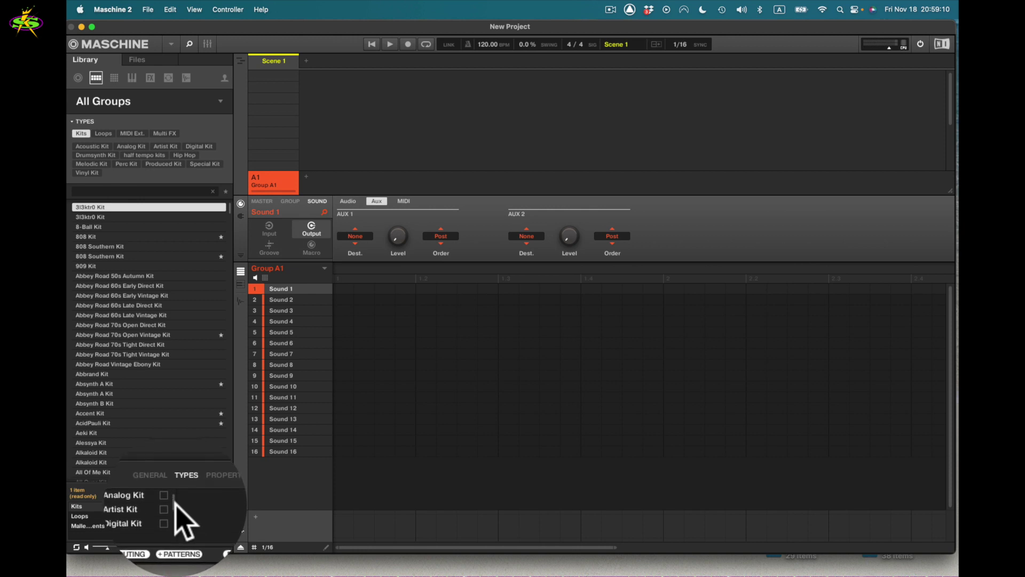
{"action": "left_click", "coordinate": [183, 492]}
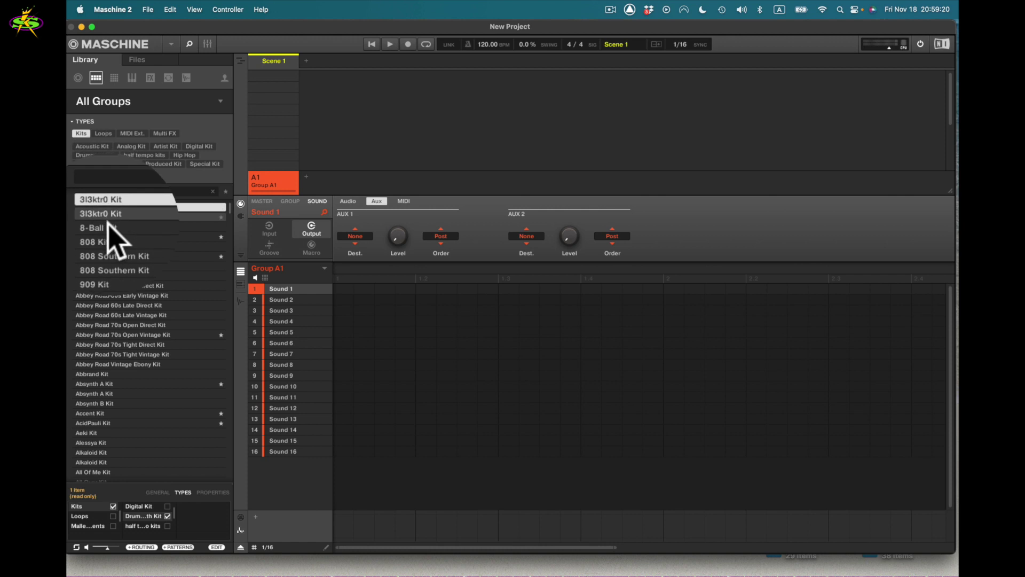
Filter the Library to Guitar loops and load GuitarBlues 05 [100] into Sound 1.
{"action": "left_click", "coordinate": [120, 134]}
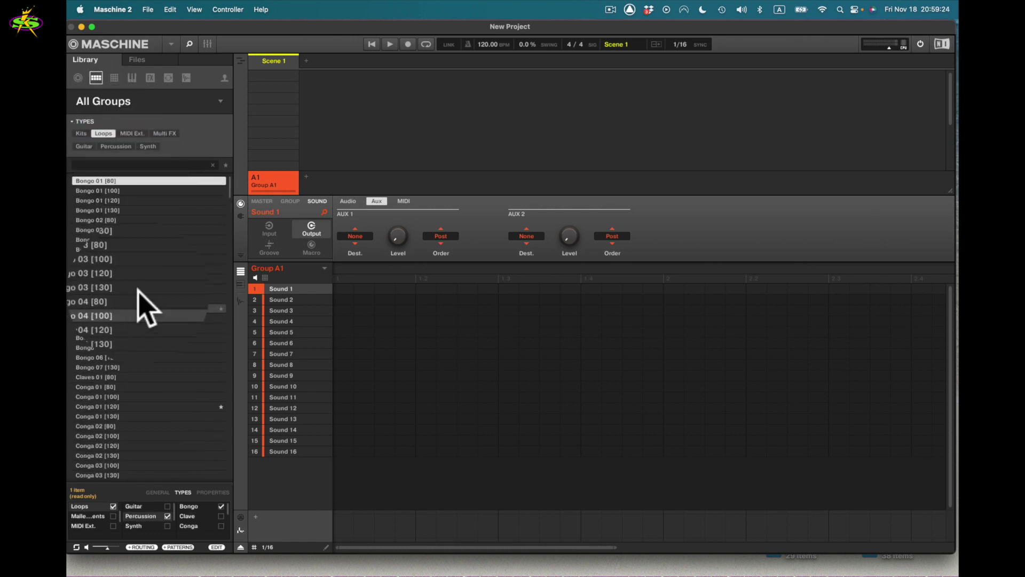
{"action": "left_click", "coordinate": [88, 147]}
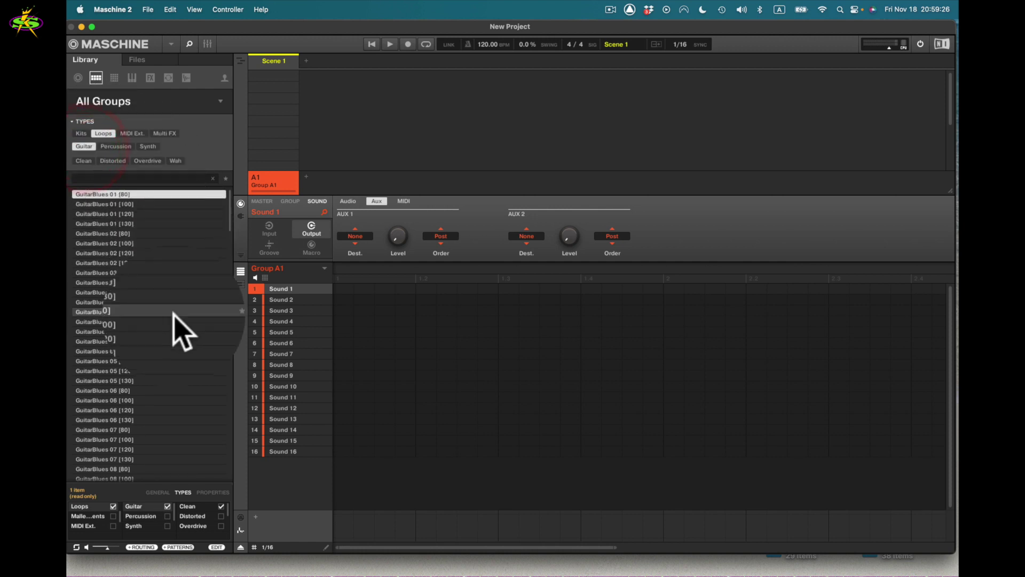
{"action": "double_click", "coordinate": [125, 361]}
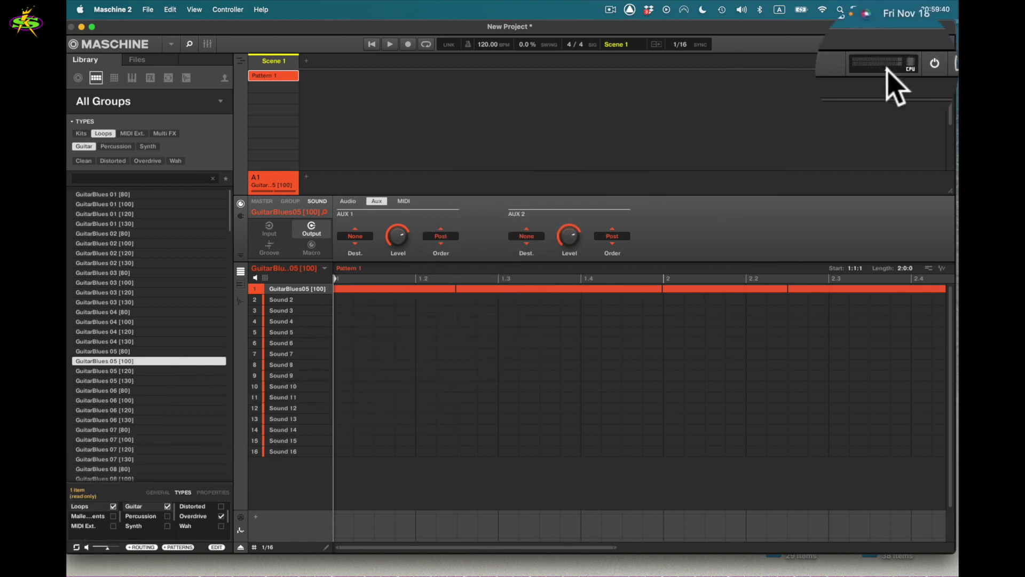
Play the GuitarBlues loop across Pattern 1's two bars, then stop playback.
{"action": "left_click", "coordinate": [881, 68]}
{"action": "key", "text": "space"}
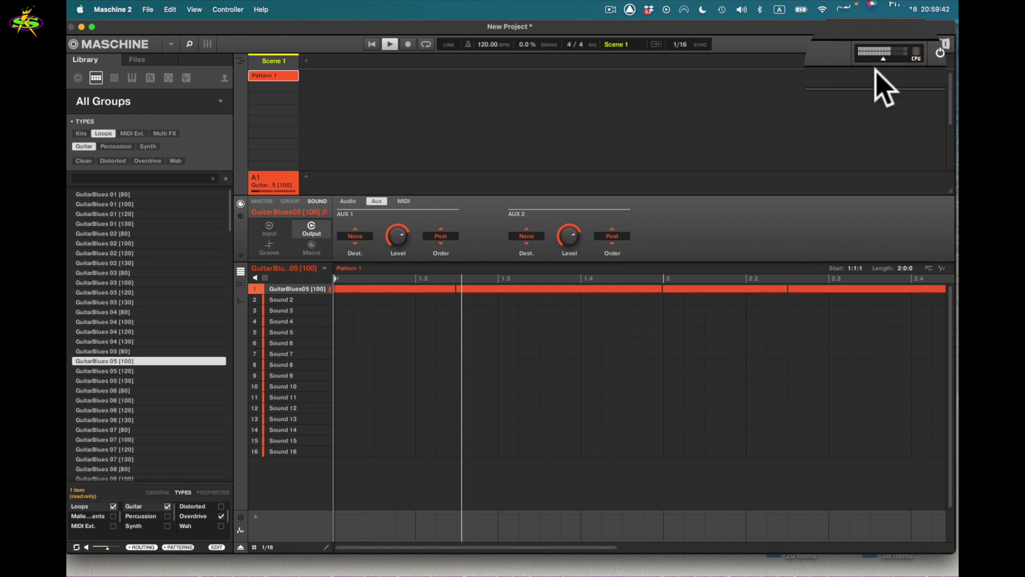
{"action": "key", "text": "space"}
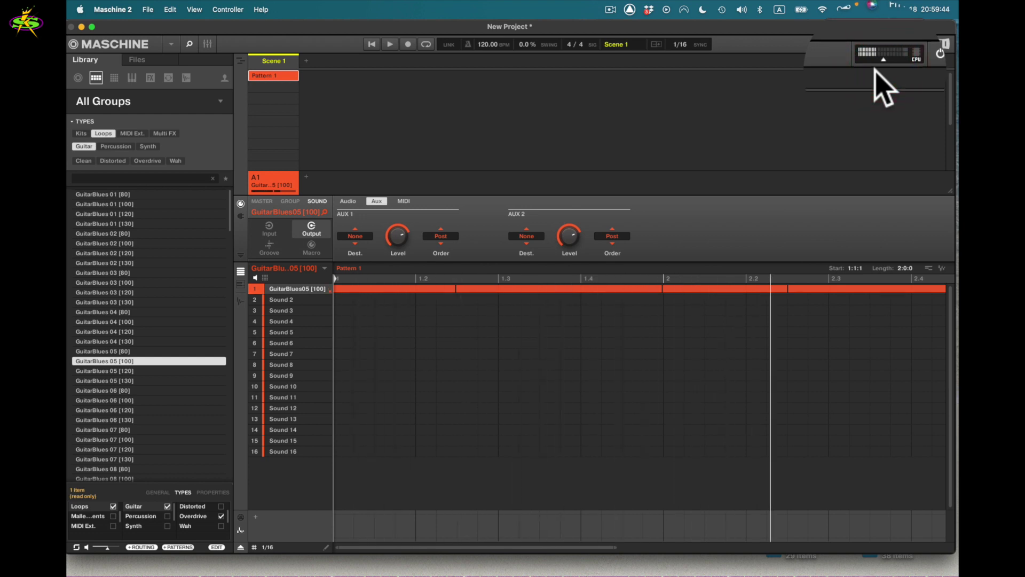